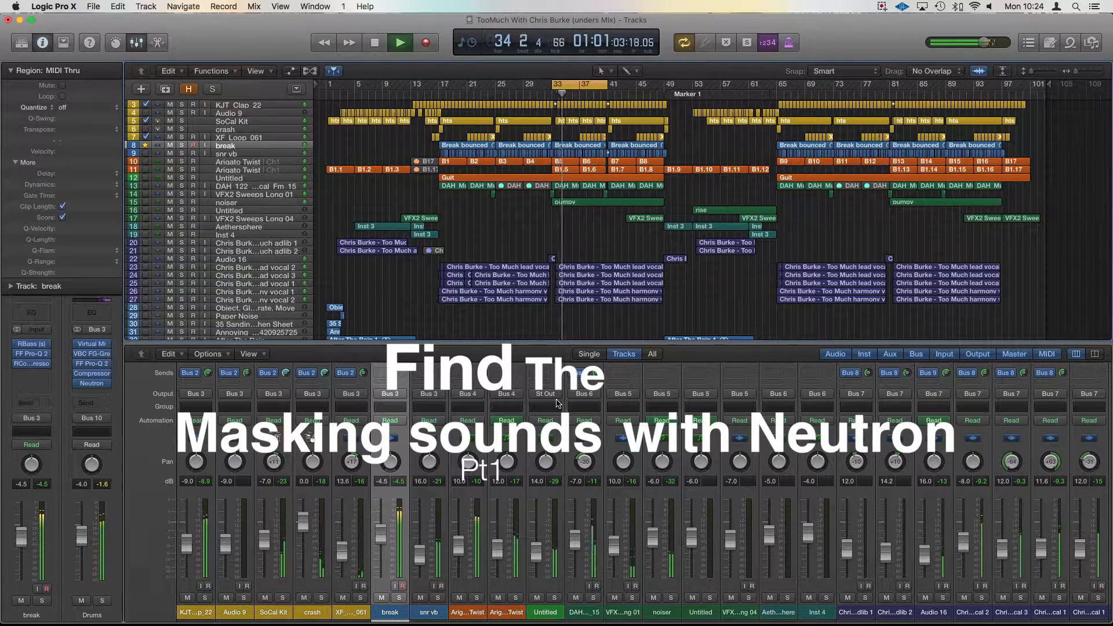
Play the looped section from bar 33 to listen to the whole mix, and stop playback
key("space")
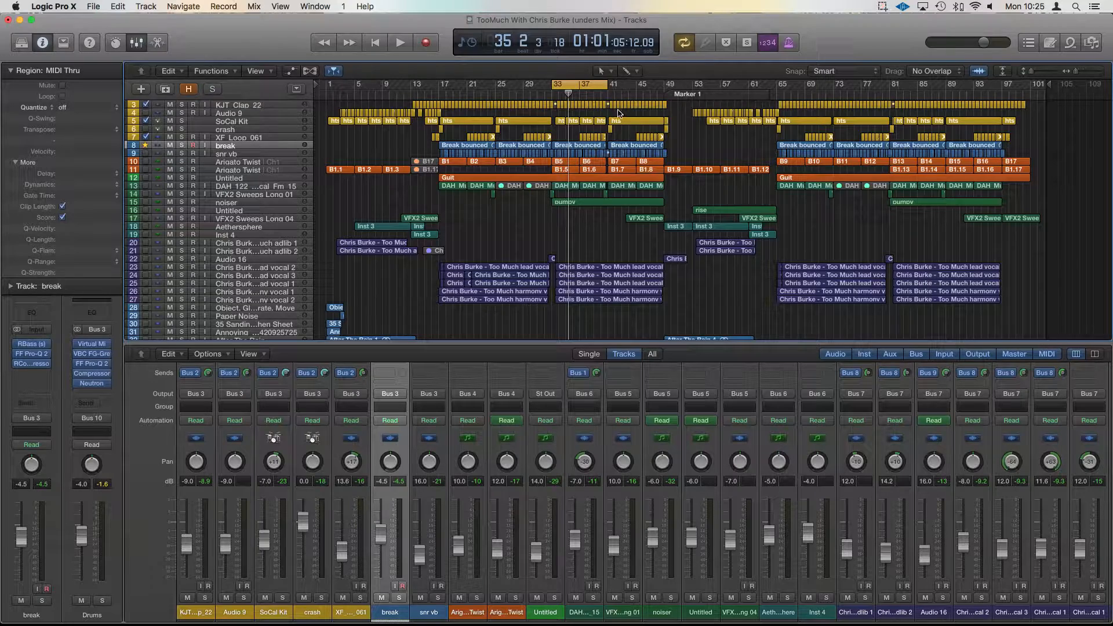
scroll(603, 244, "down", 3)
scroll(610, 211, "up", 4)
key("space")
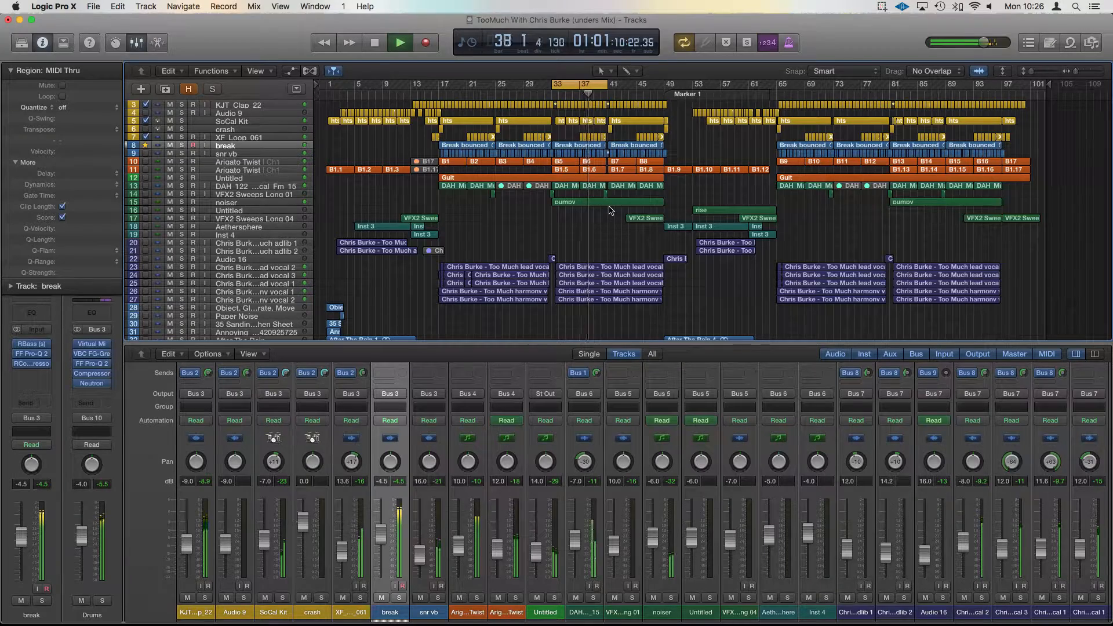
key("space")
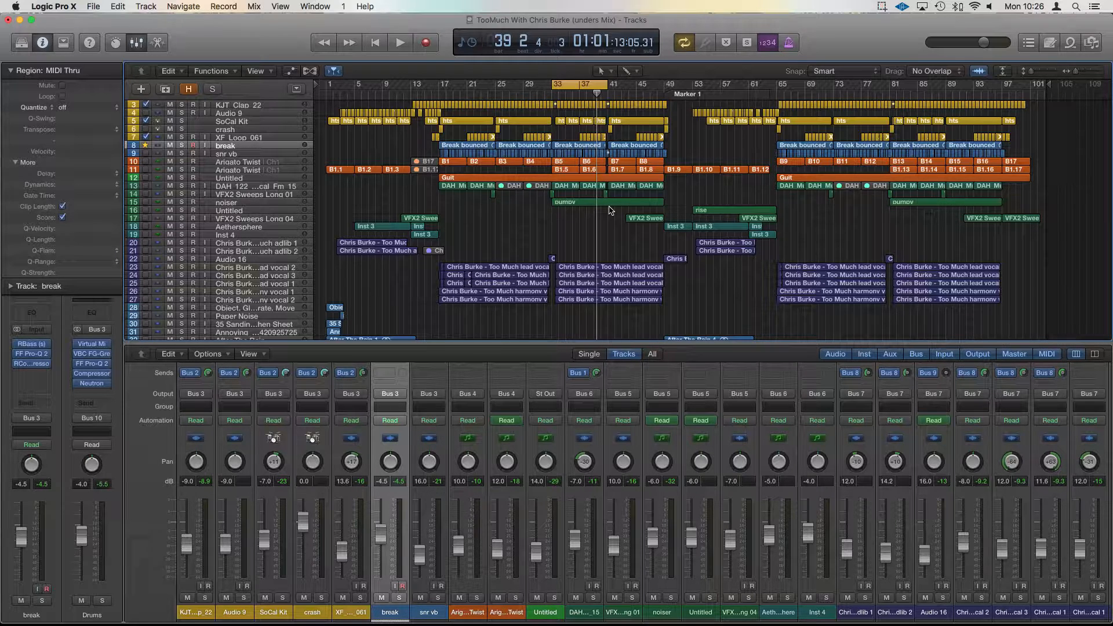
Open the Neutron plug-in on the Vx bus channel in the mixer
scroll(841, 495, "up", 5)
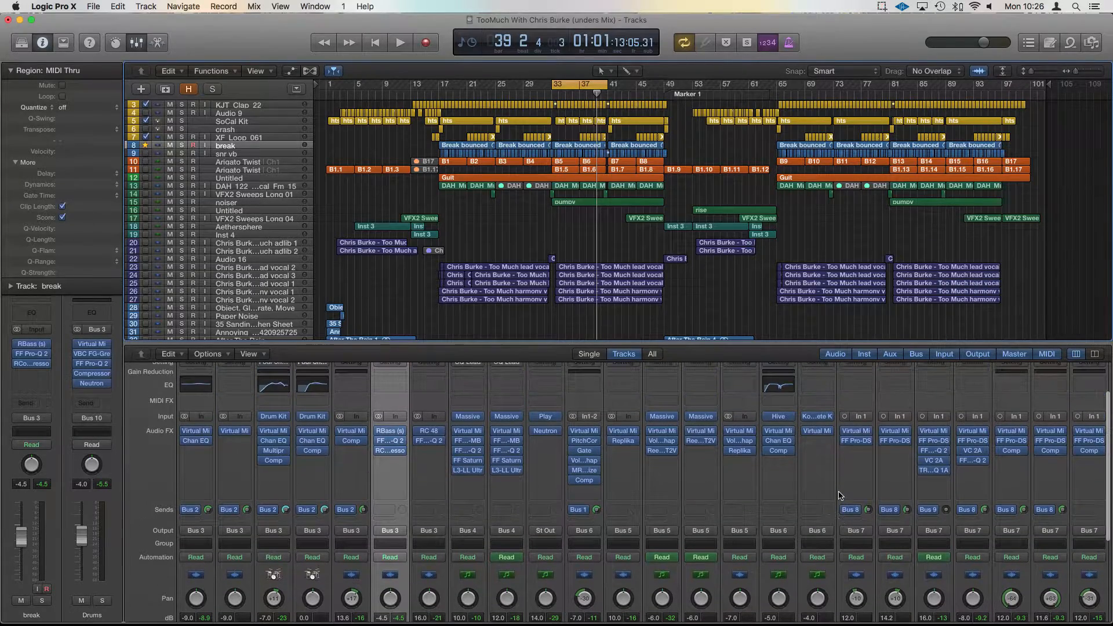
scroll(841, 496, "right", 10)
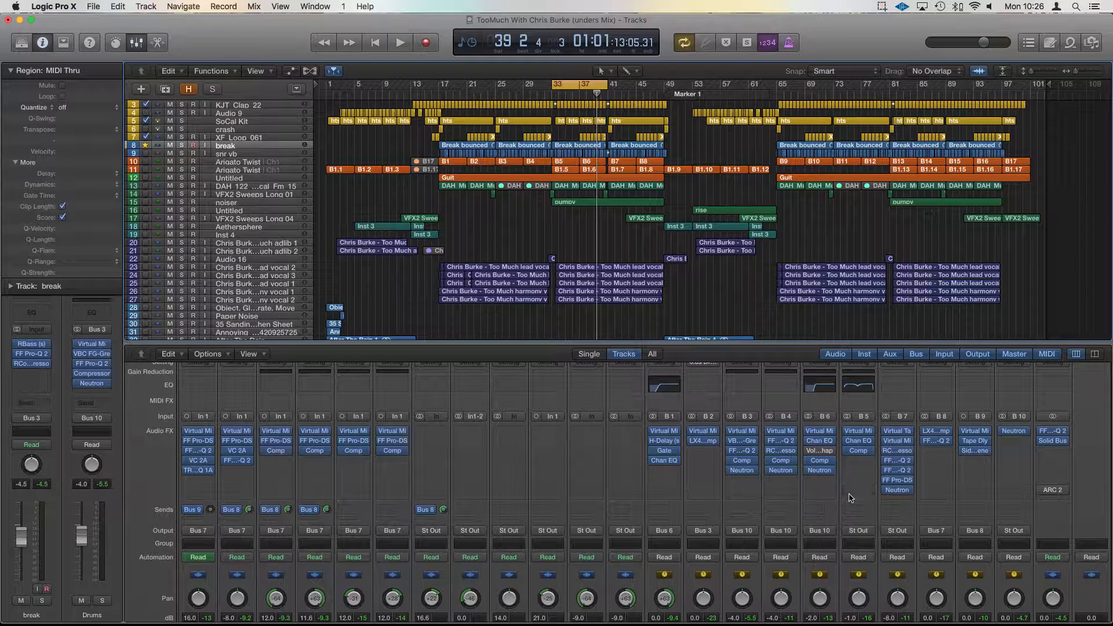
scroll(849, 498, "down", 1)
scroll(849, 497, "down", 5)
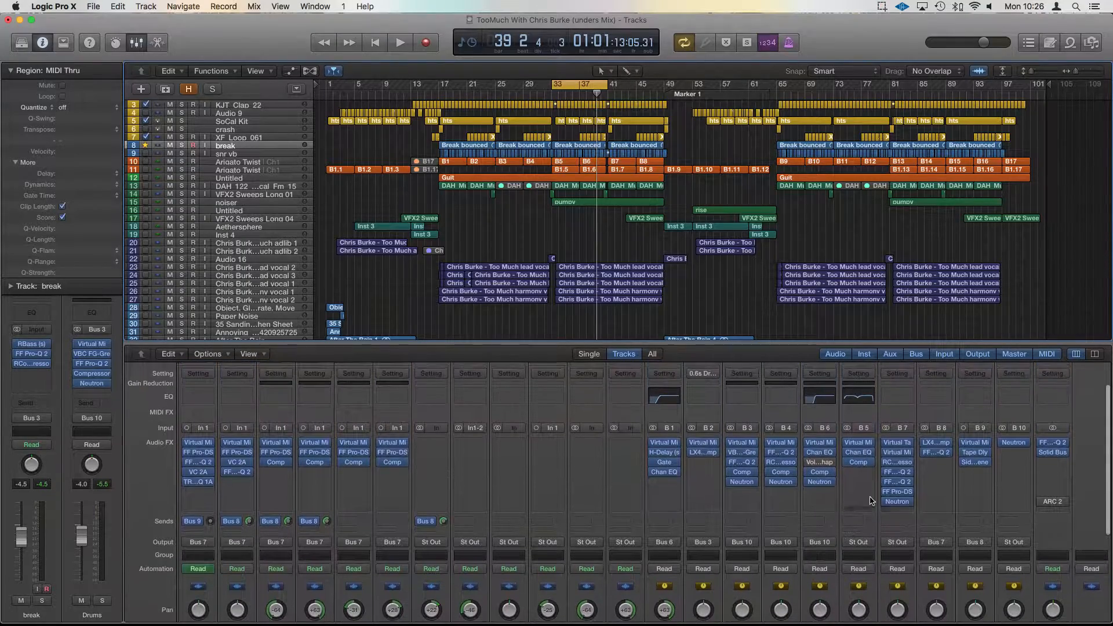
scroll(955, 487, "up", 1)
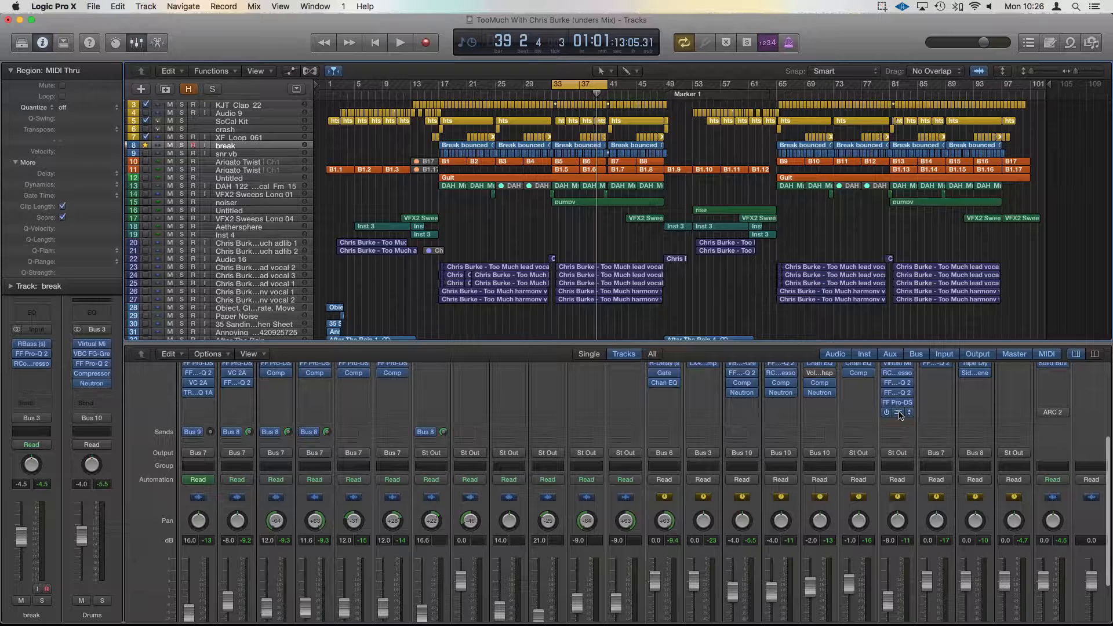
left_click(900, 415)
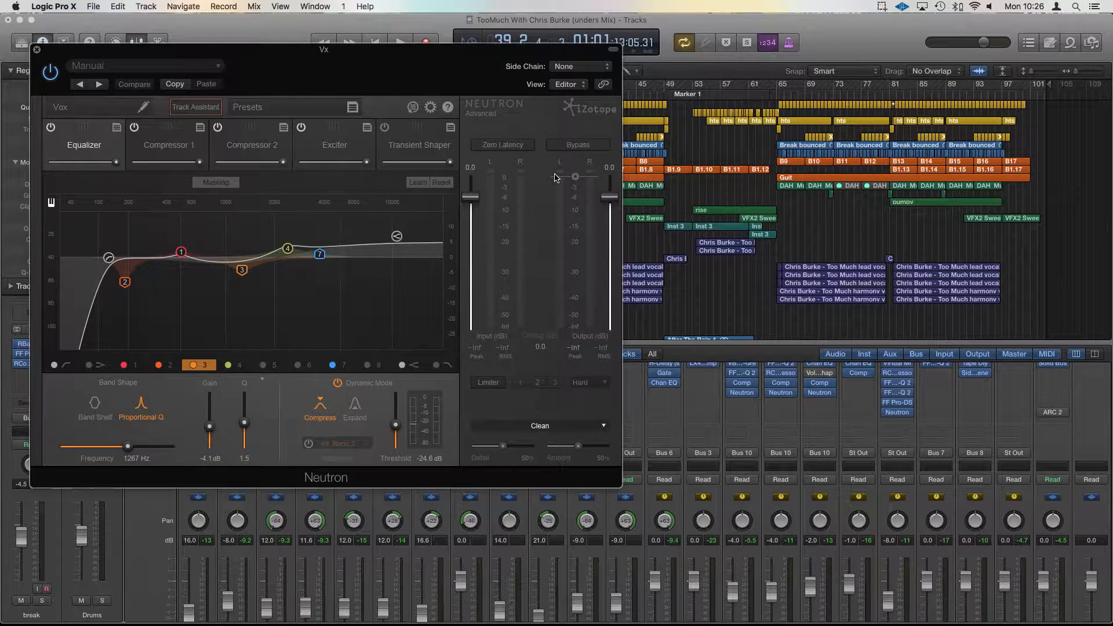
Open Neutron on the ABV bus channel and place its window beside the Vx one
scroll(1015, 424, "up", 5)
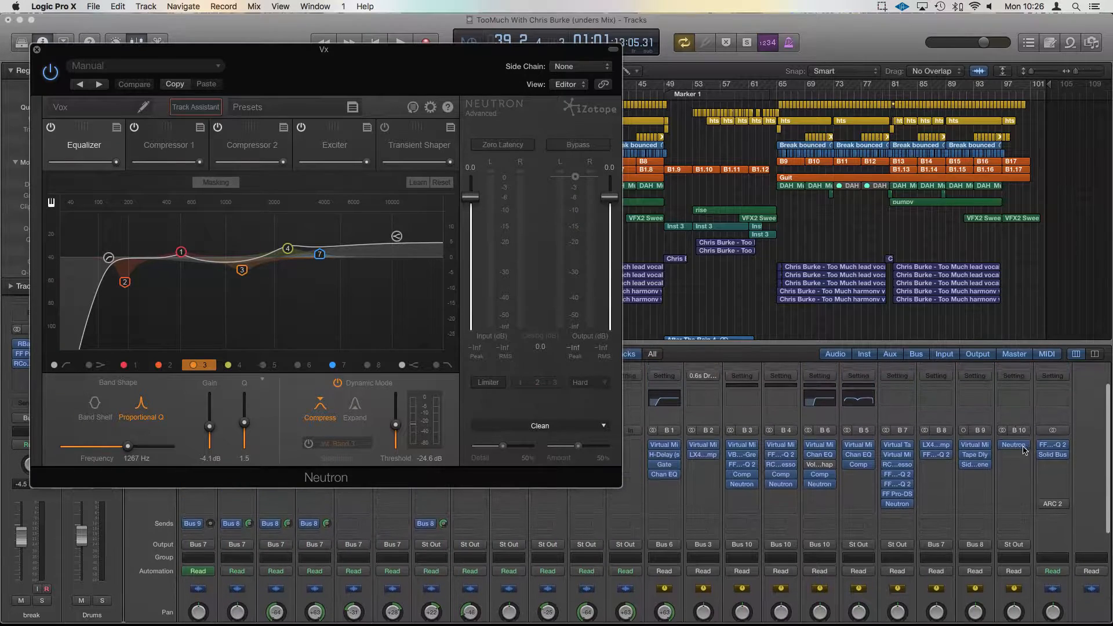
scroll(1020, 464, "down", 8)
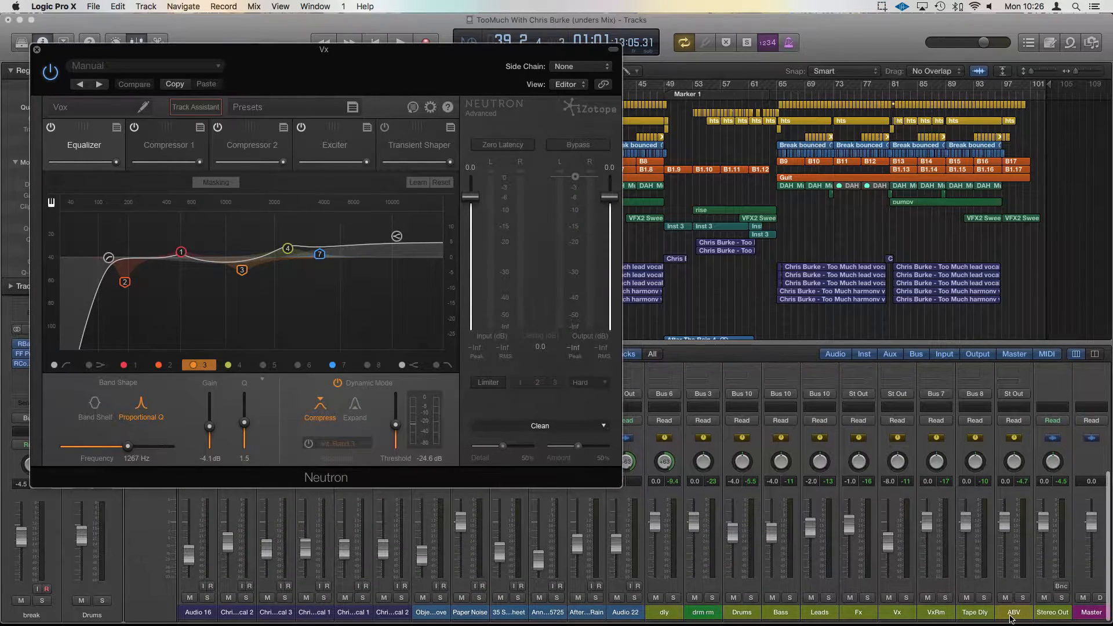
scroll(1018, 481, "up", 6)
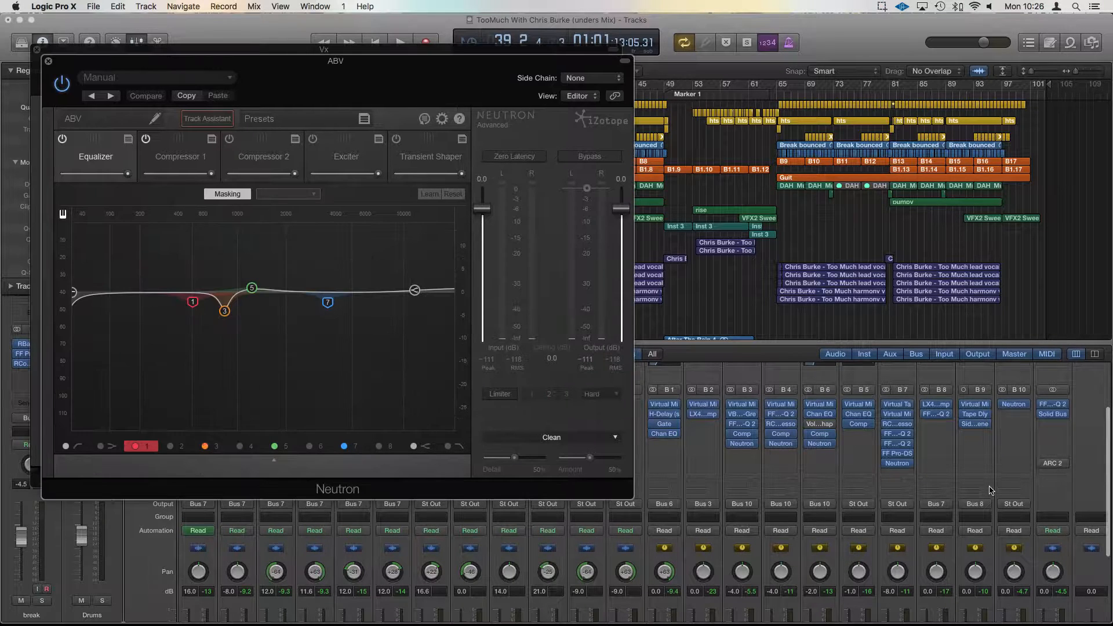
left_click_drag(275, 57, 708, 57)
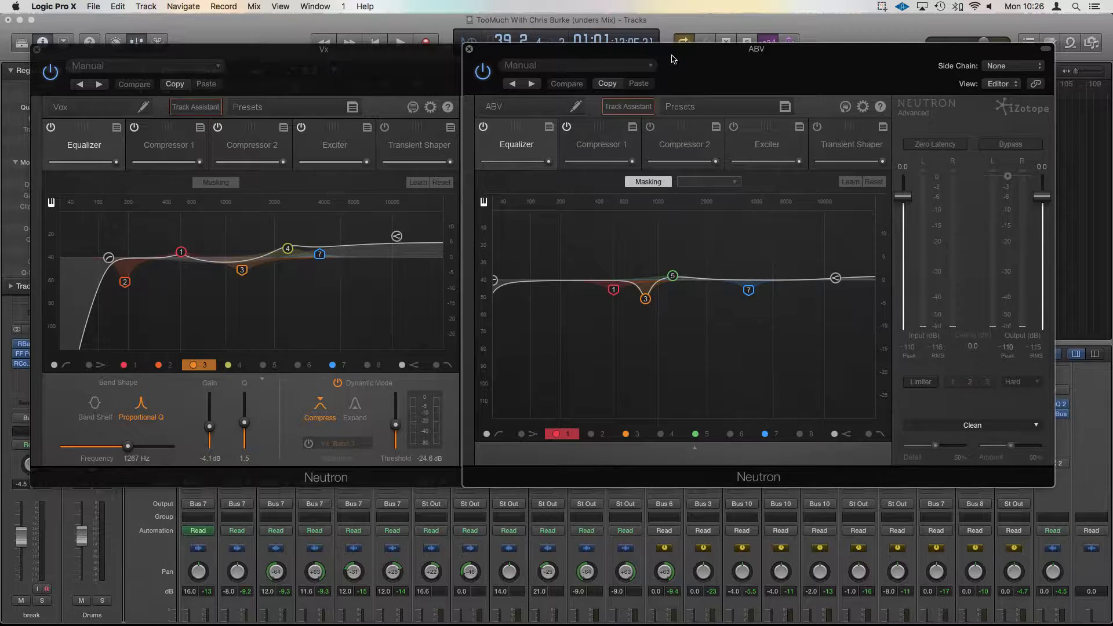
Turn on Masking against ABV in the Vx equalizer and play the loop to examine the frequency clashes
left_click(282, 66)
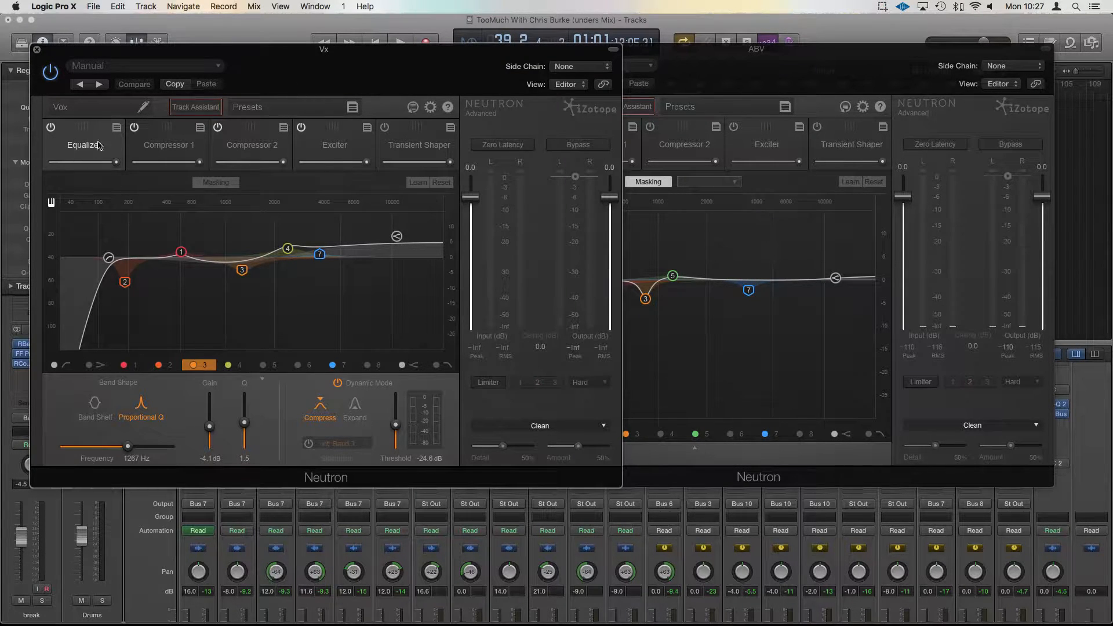
left_click(213, 184)
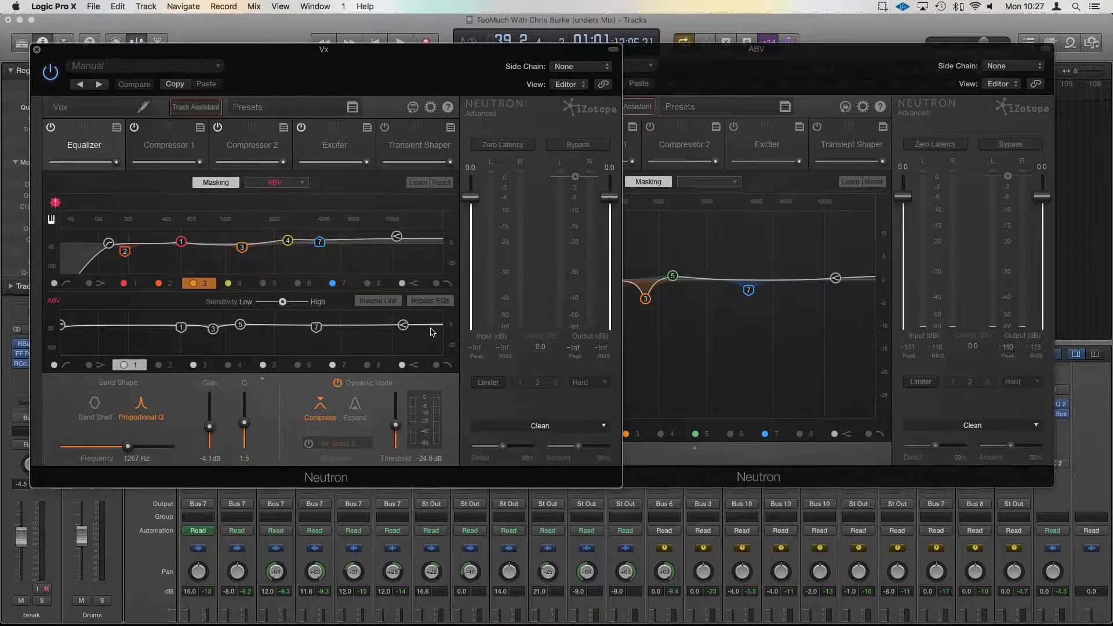
key("space")
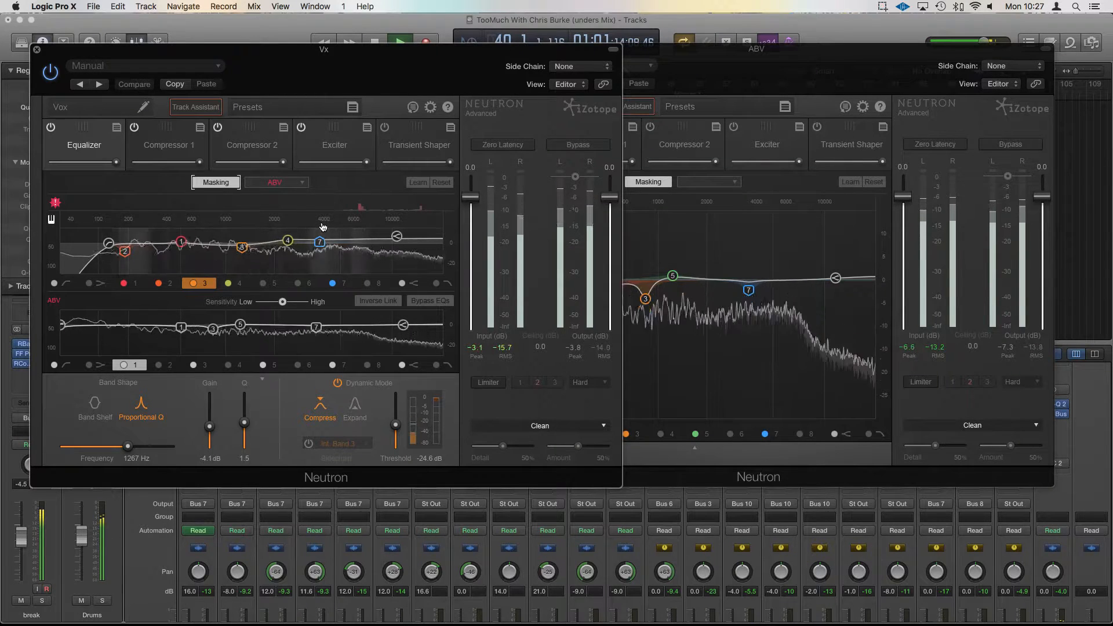
key("space")
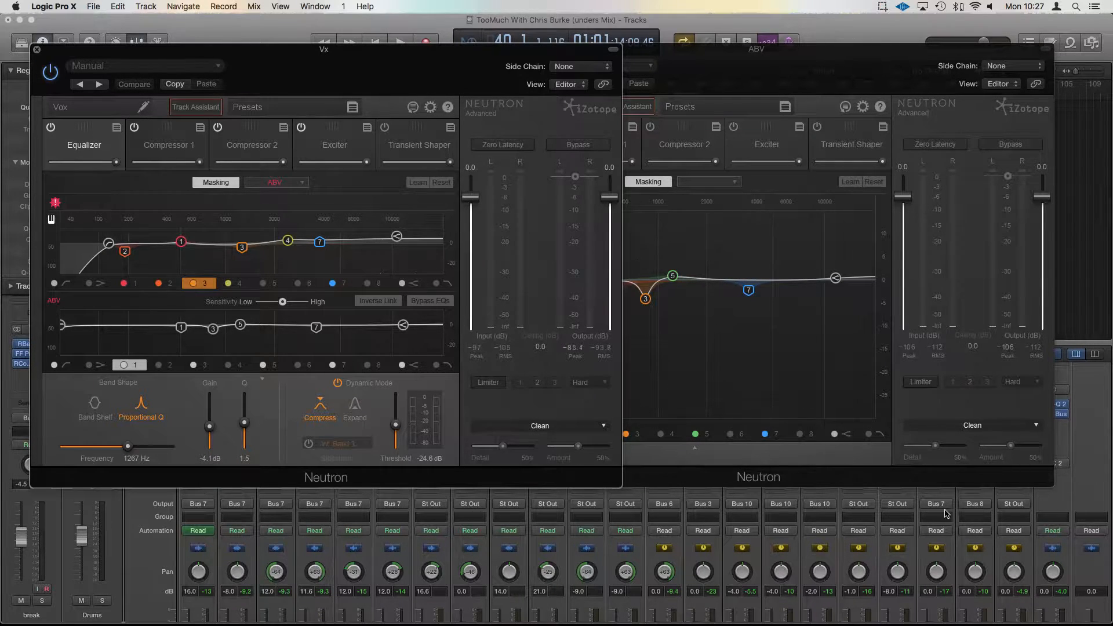
Solo the Vx bus during playback, unsolo it to compare with the full mix, and stop playback
scroll(931, 516, "down", 6)
left_click(907, 598)
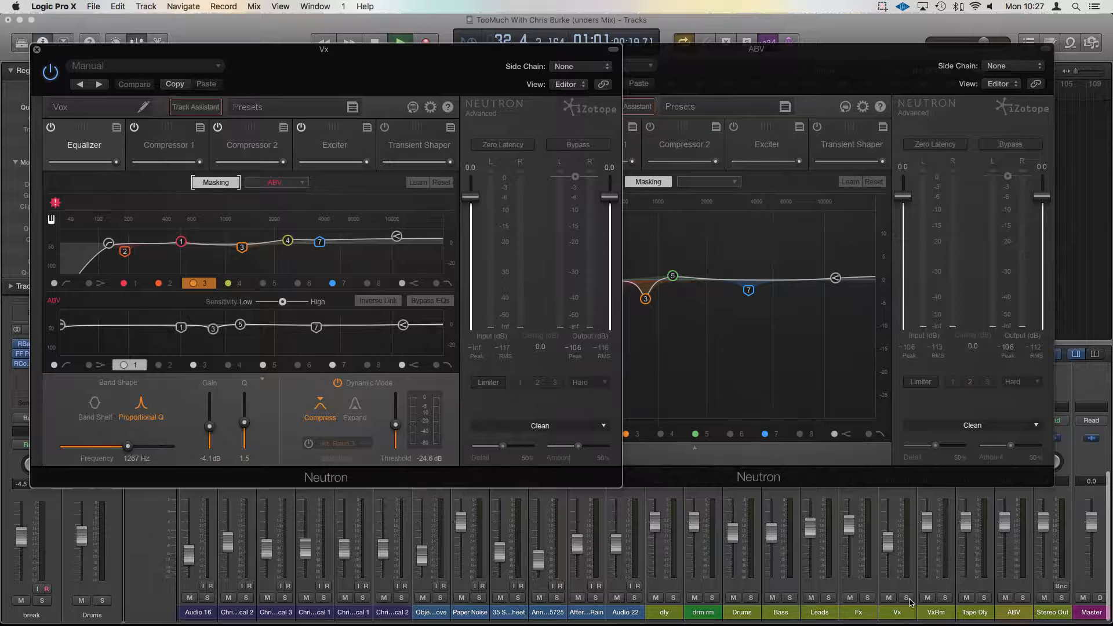
key("space")
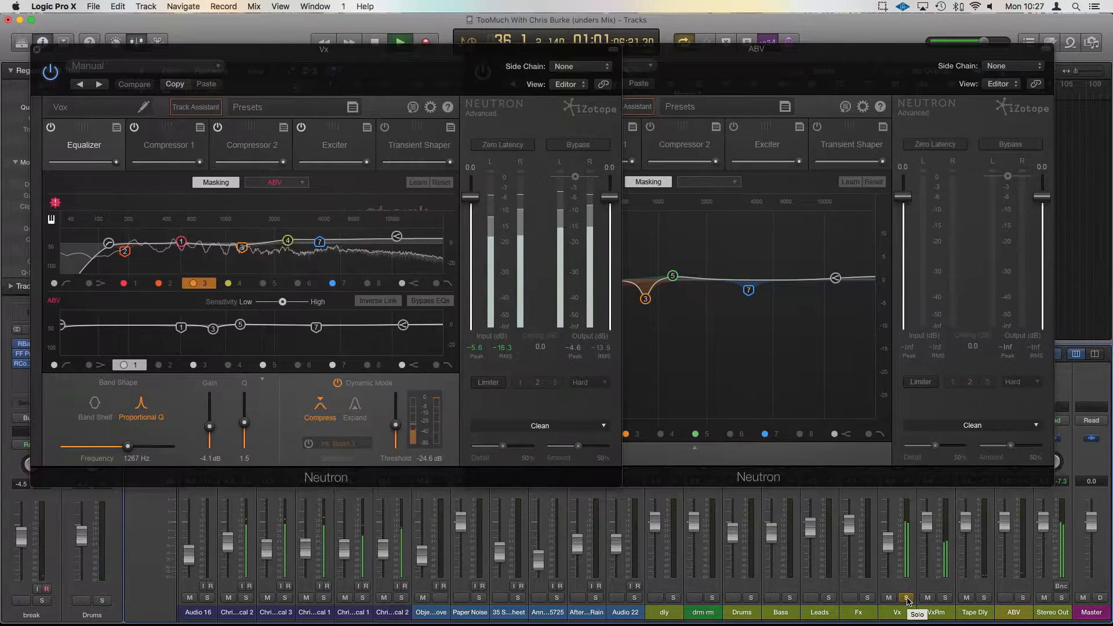
left_click(907, 597)
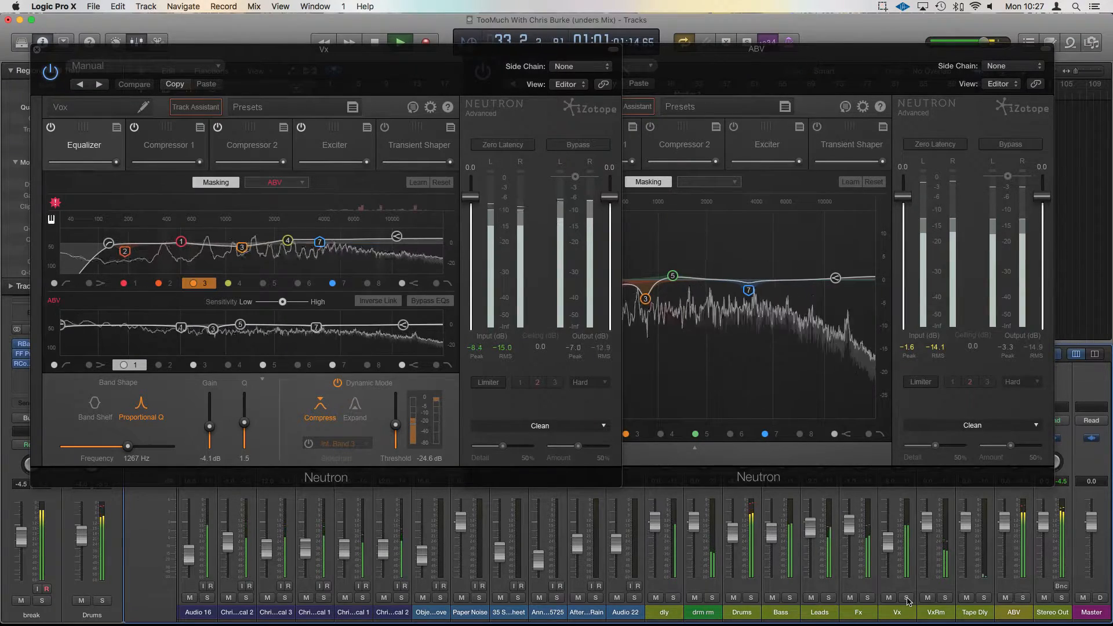
key("space")
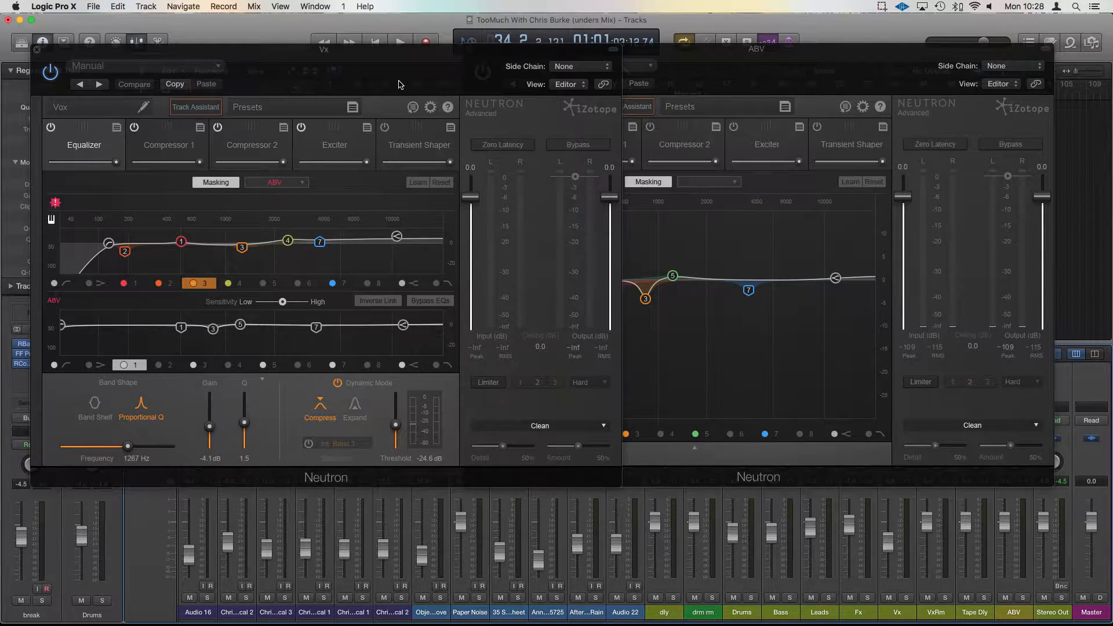
Set the ABV high shelf to 6910 Hz, -2.1 dB gain and 0.9 Q from the Vx masking view, and audition it
left_click(402, 326)
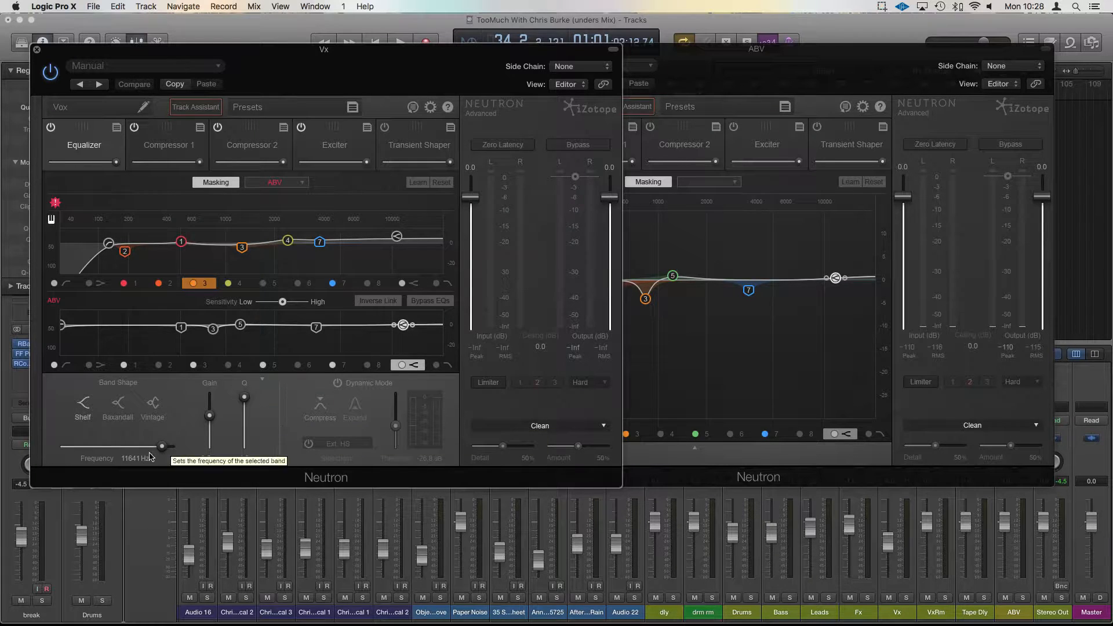
left_click_drag(161, 448, 152, 449)
left_click_drag(373, 327, 377, 327)
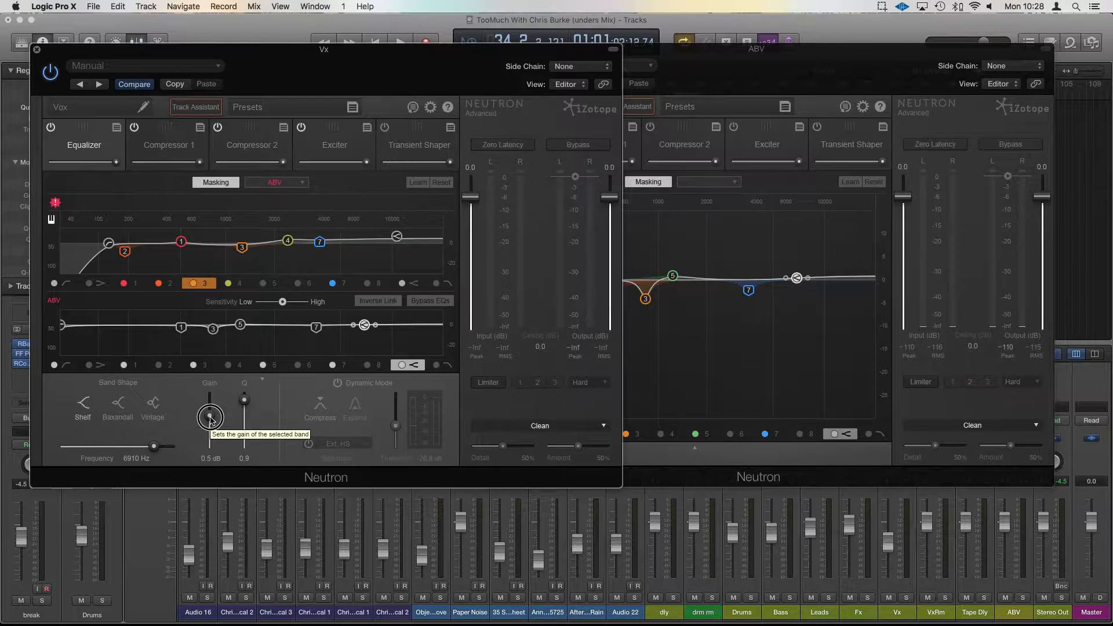
left_click_drag(210, 422, 212, 429)
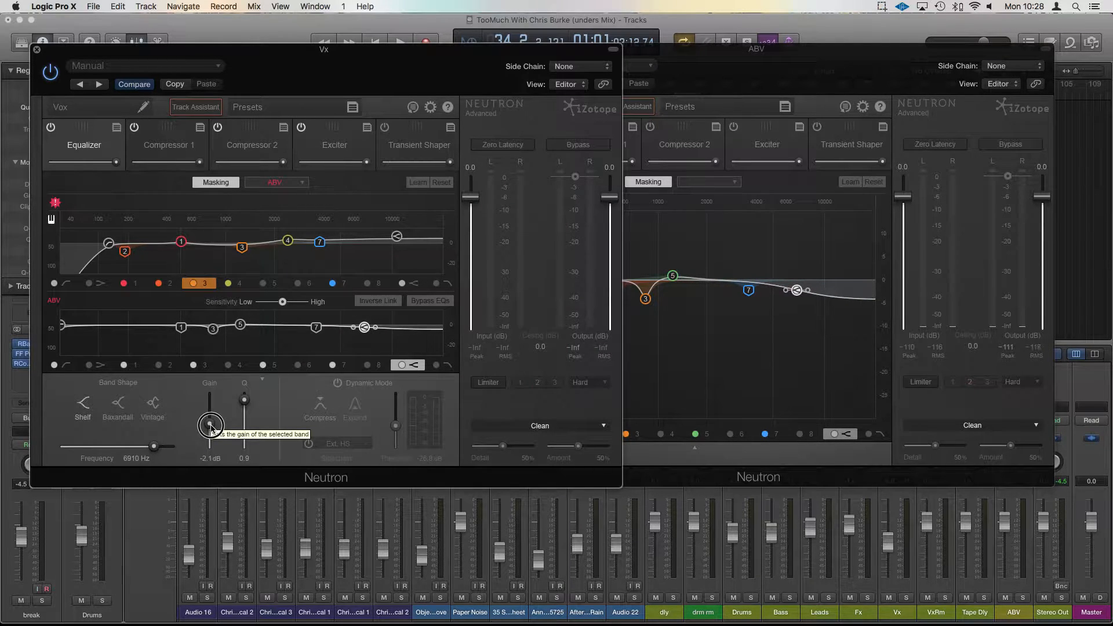
mouse_move(376, 330)
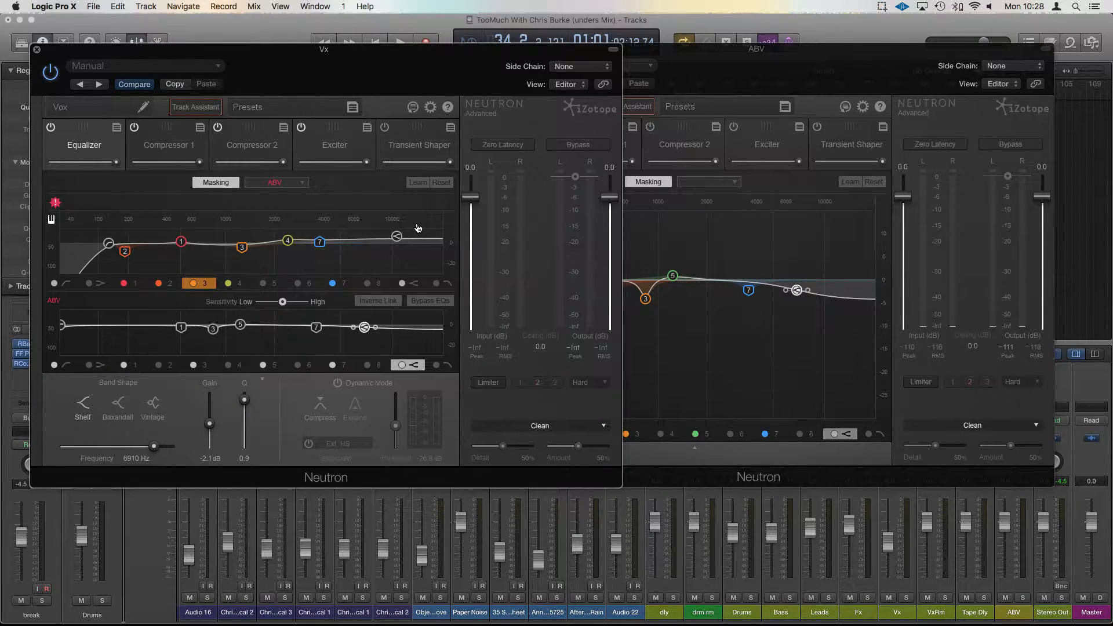
key("space")
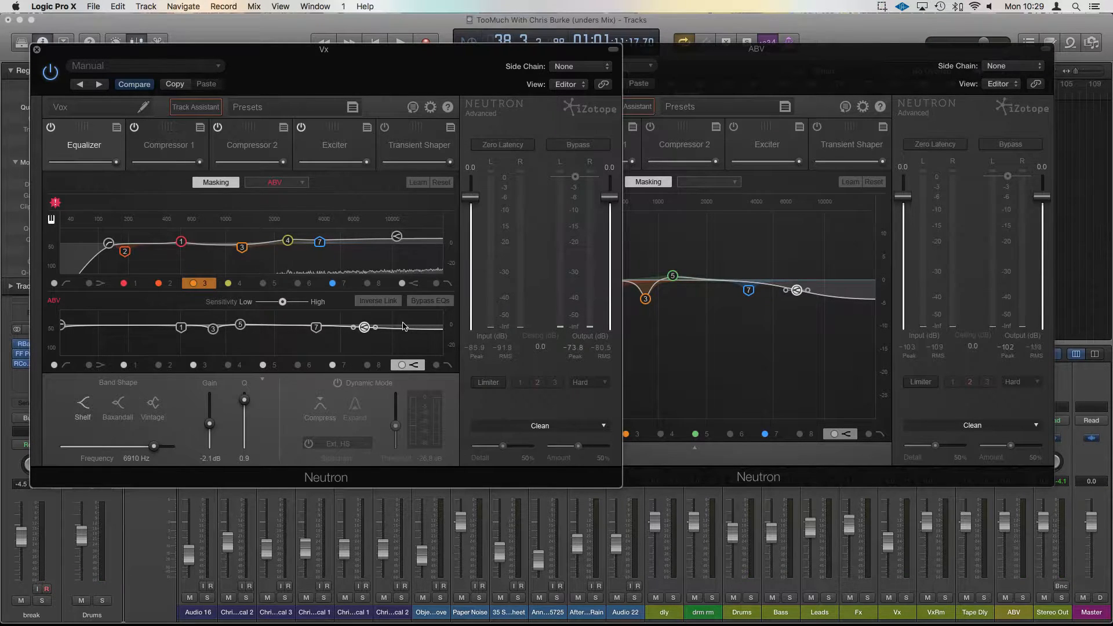
Enable Dynamic Mode on the ABV high shelf band and choose Ext. HS as its sidechain source
left_click(337, 383)
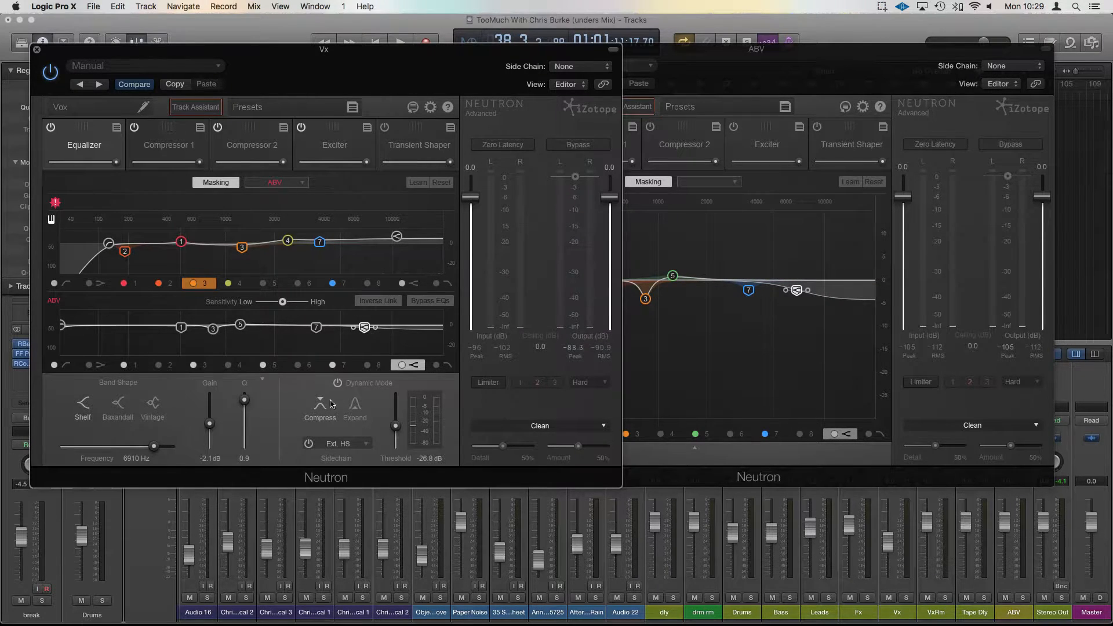
left_click(307, 444)
left_click(338, 443)
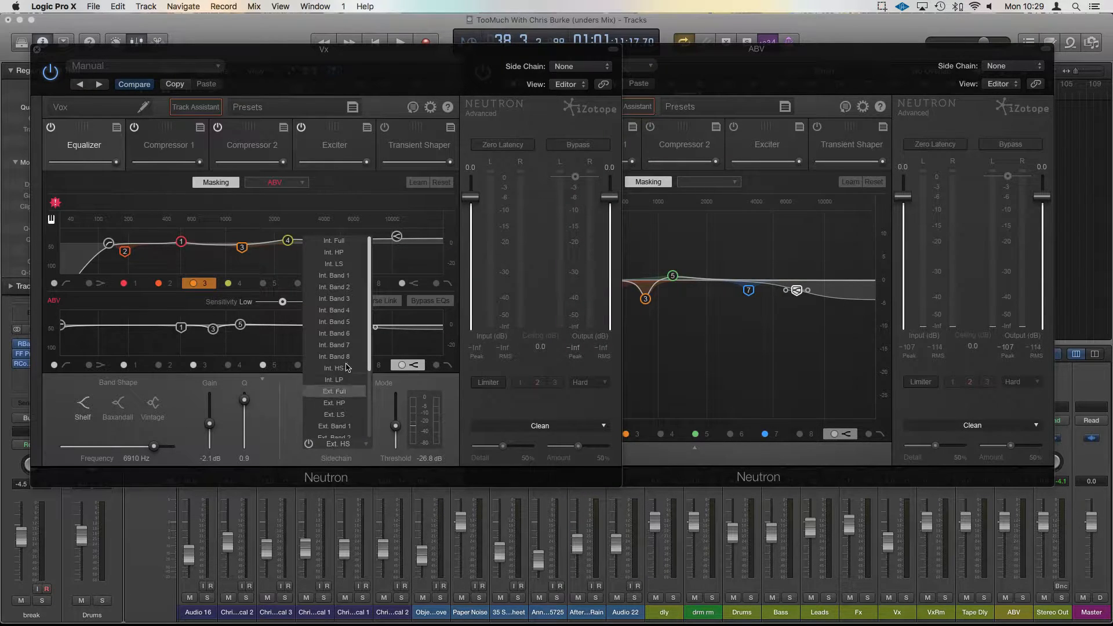
scroll(348, 360, "down", 4)
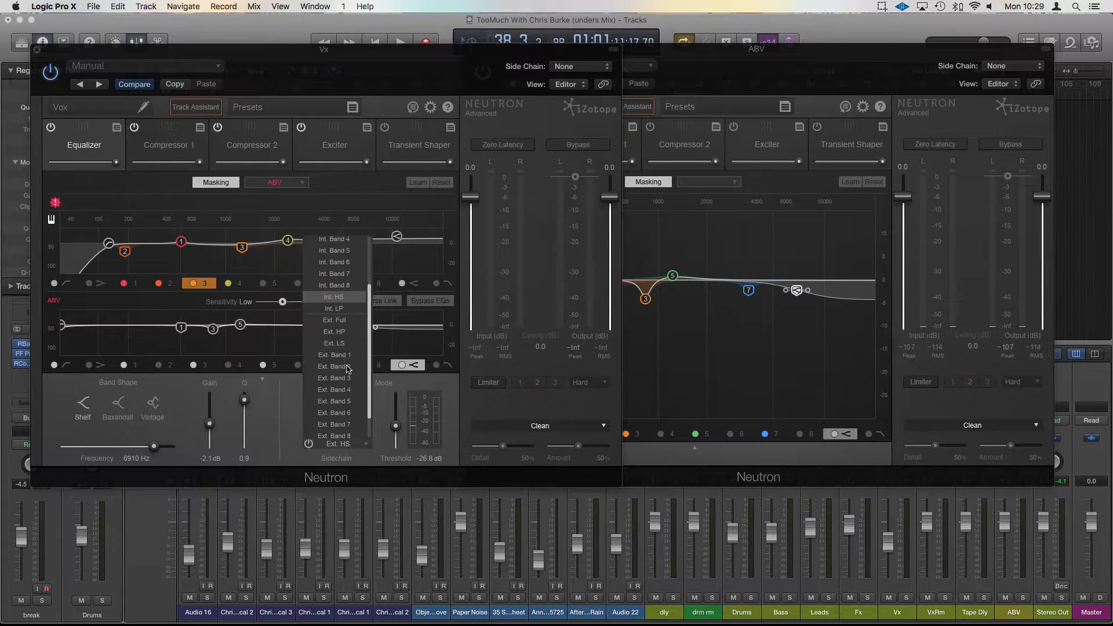
scroll(348, 346, "down", 1)
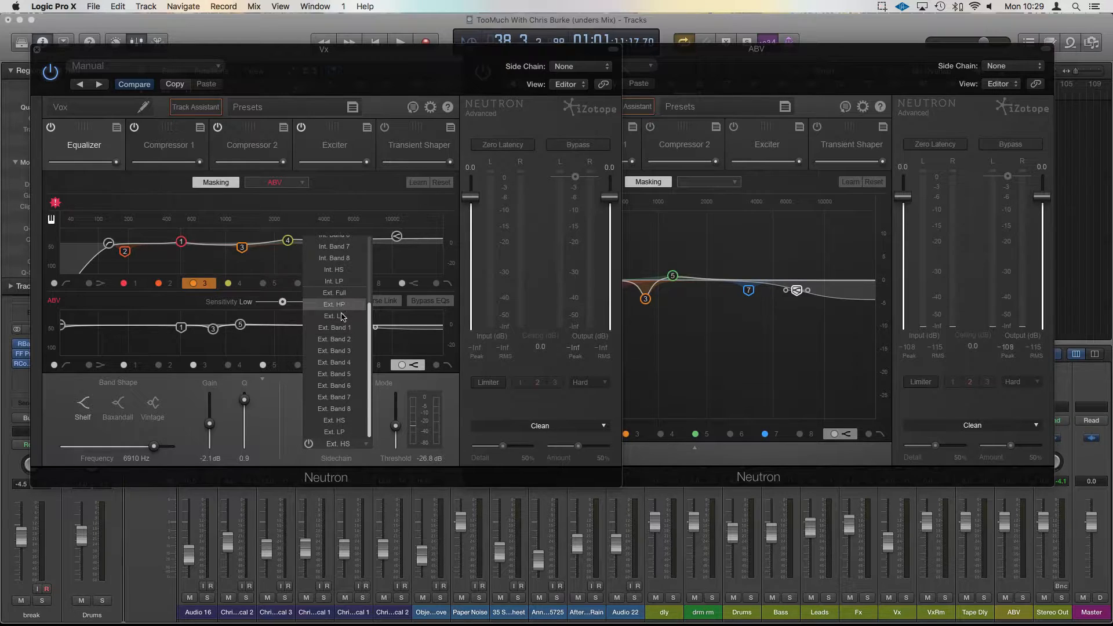
left_click(333, 423)
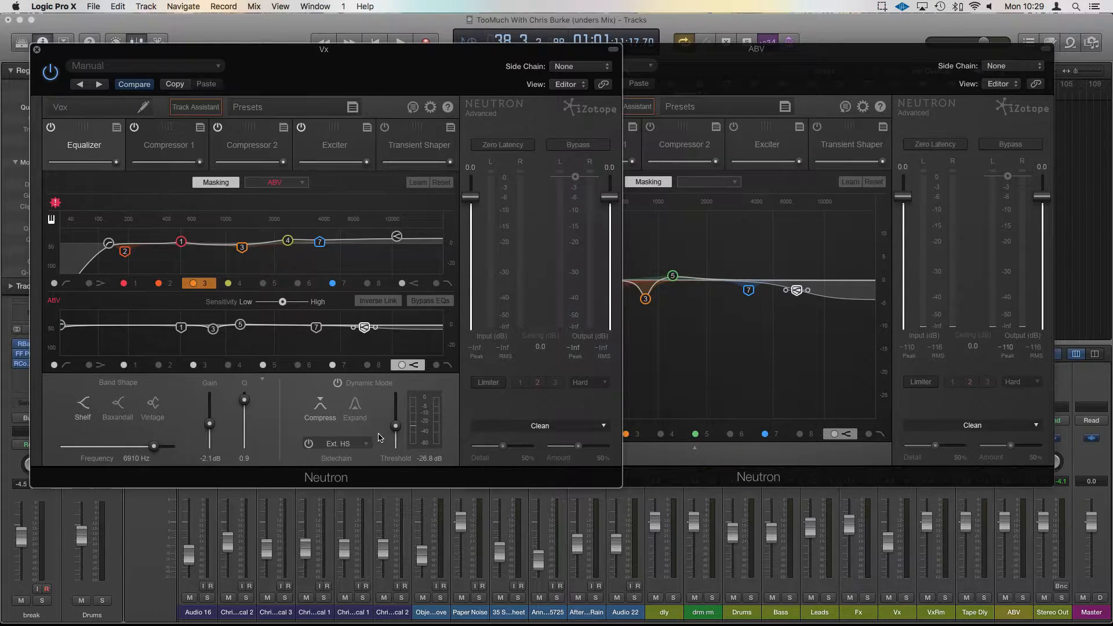
Lower the ABV high shelf's dynamic threshold to -55.3 dB while the loop plays
key("space")
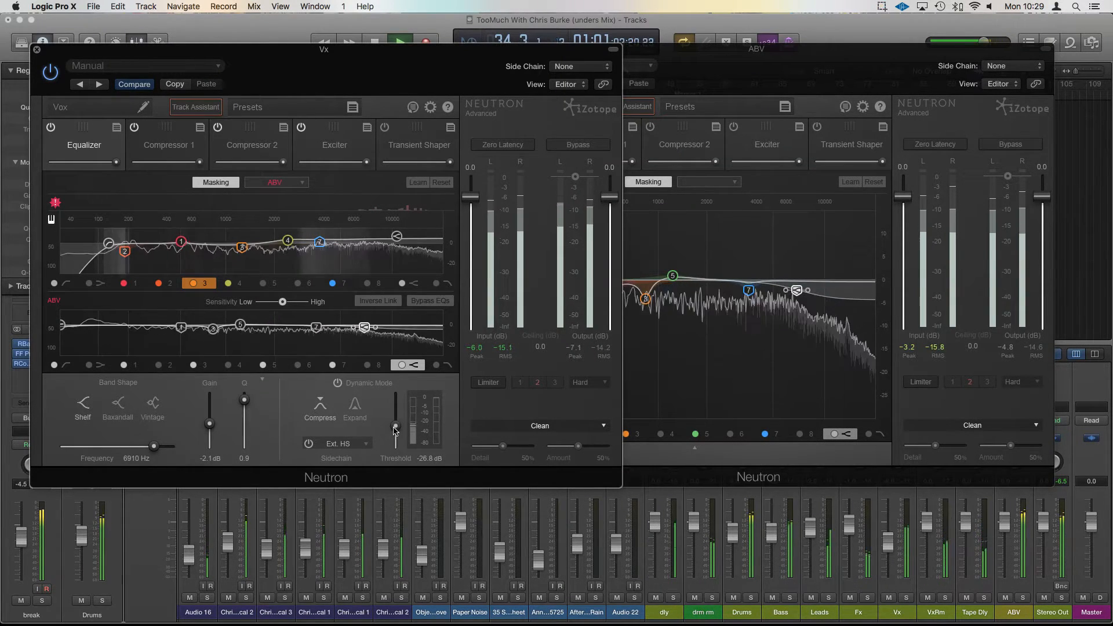
left_click_drag(394, 430, 395, 438)
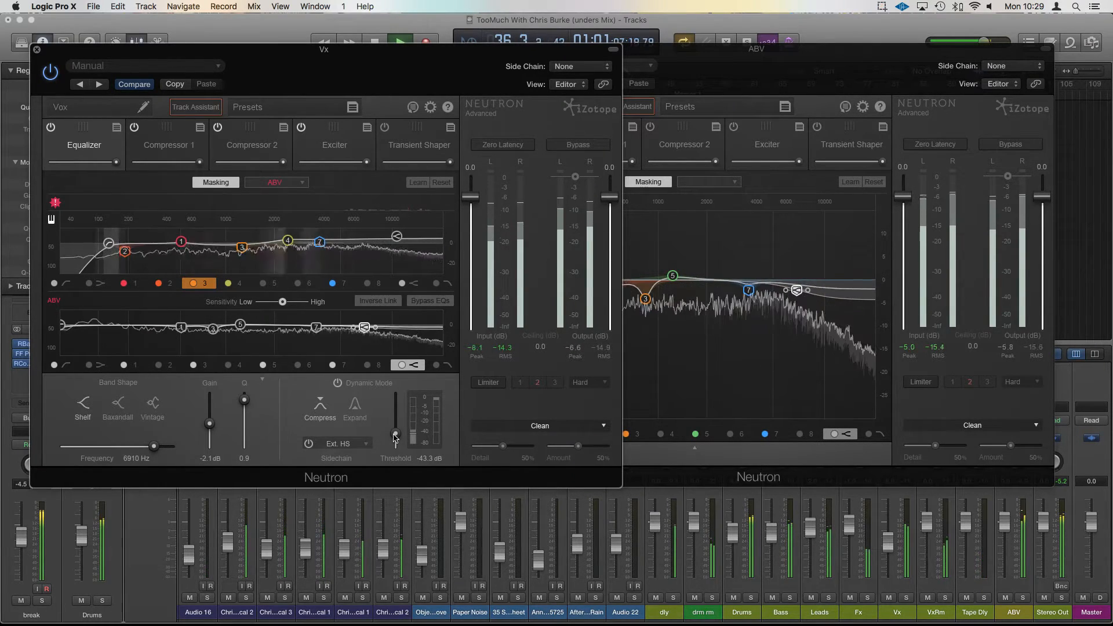
left_click_drag(395, 437, 395, 440)
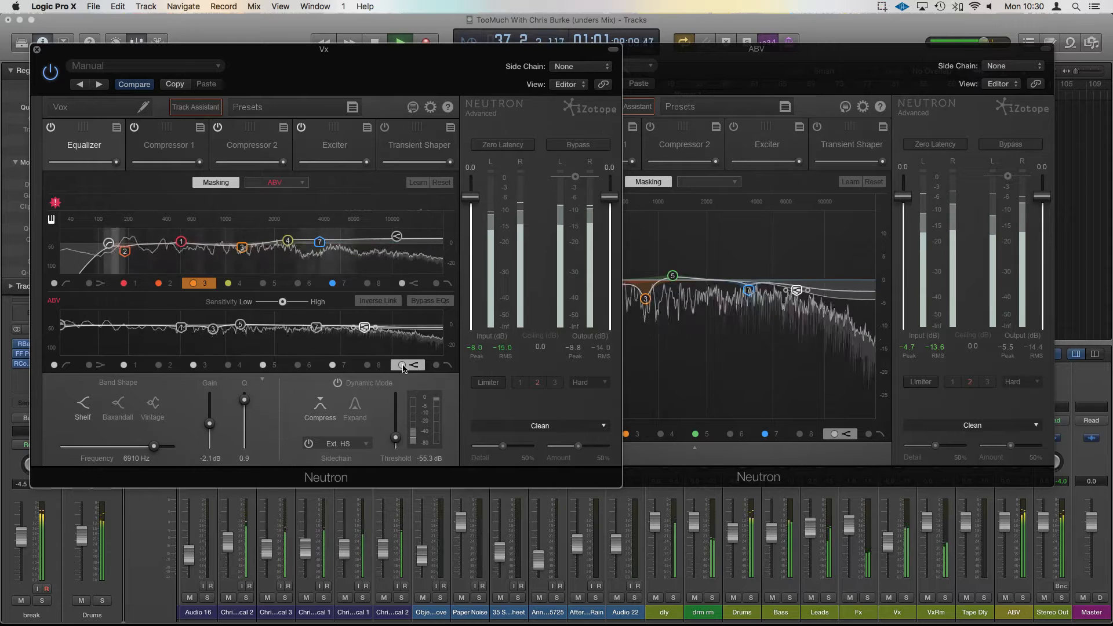
key("space")
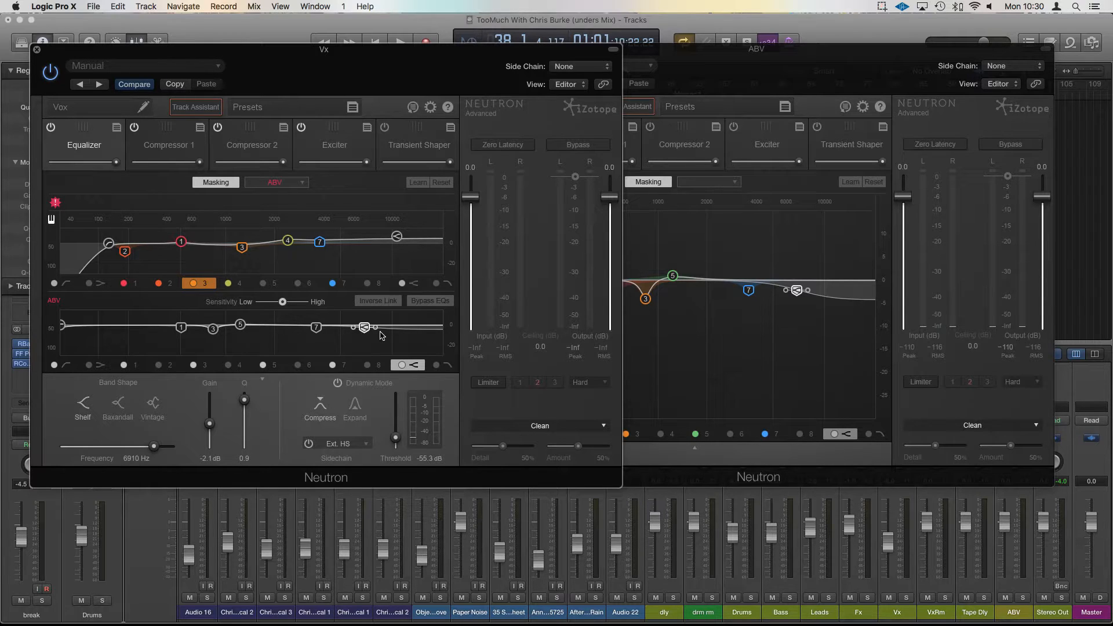
Toggle the ABV high shelf during playback to compare, and try it at 5152 Hz with -2.1 dB gain
key("space")
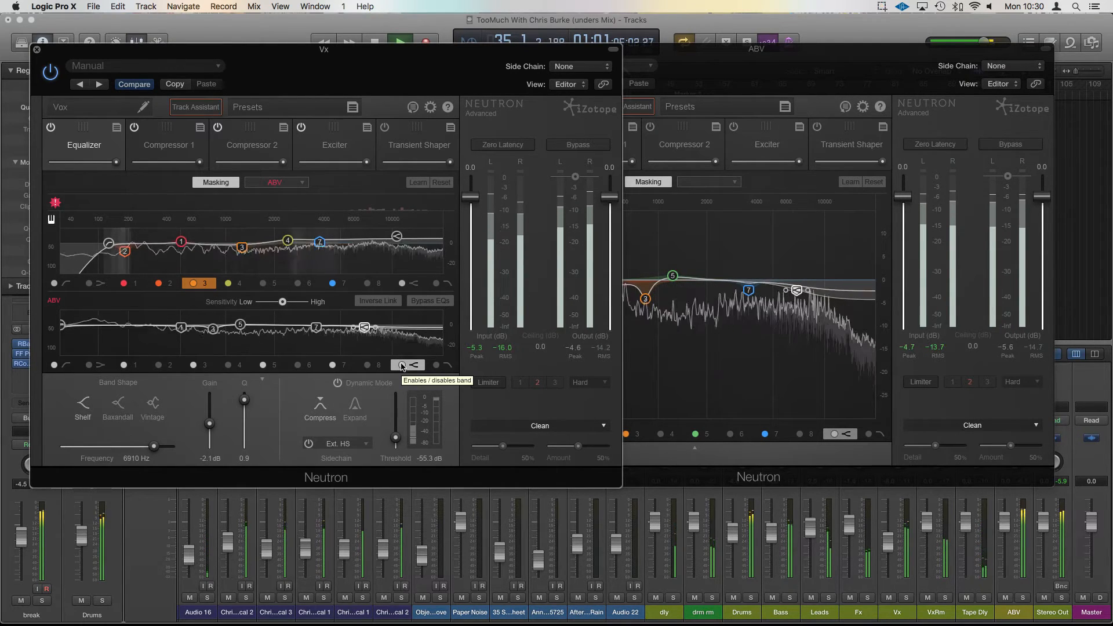
left_click(402, 365)
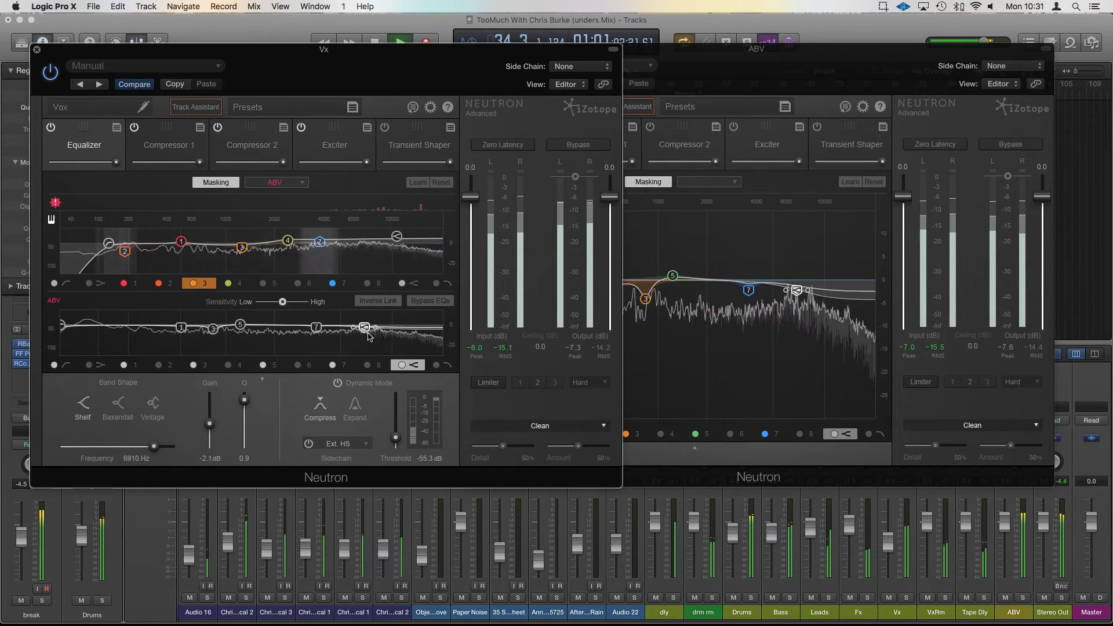
left_click_drag(362, 328, 347, 328)
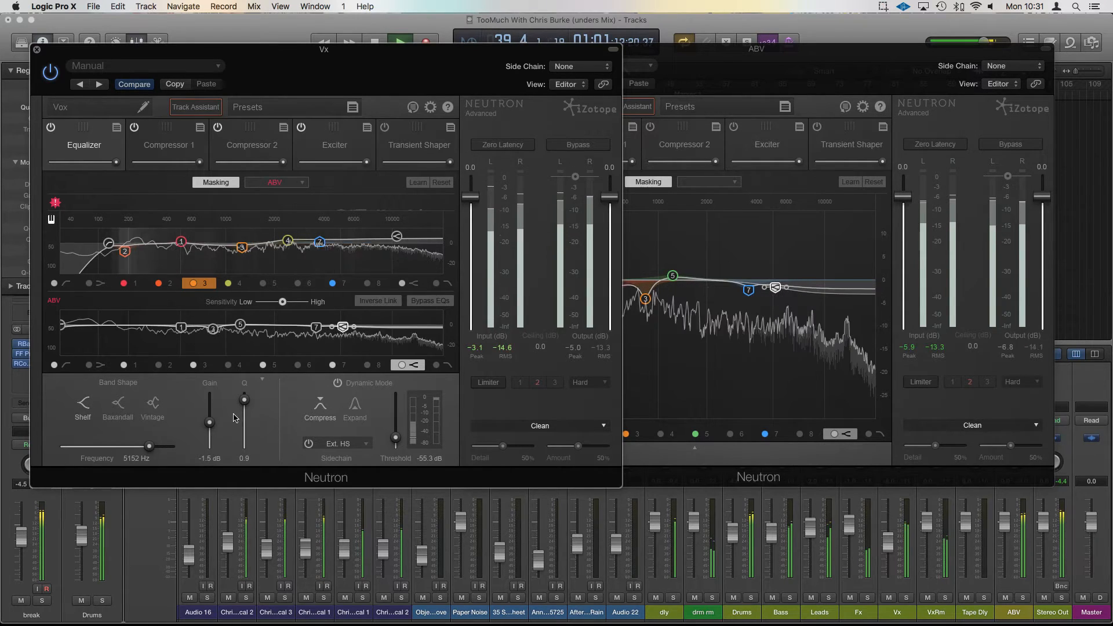
left_click_drag(210, 428, 211, 429)
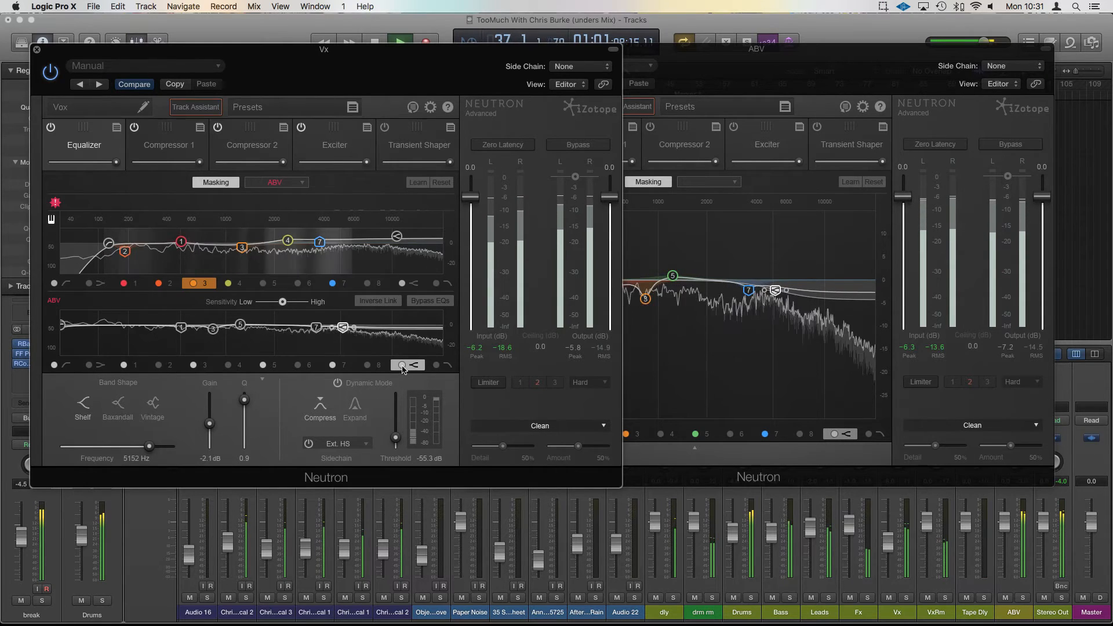
Move the ABV high shelf up to about 10518 Hz and set its gain to 0.5 dB
left_click_drag(342, 327, 396, 329)
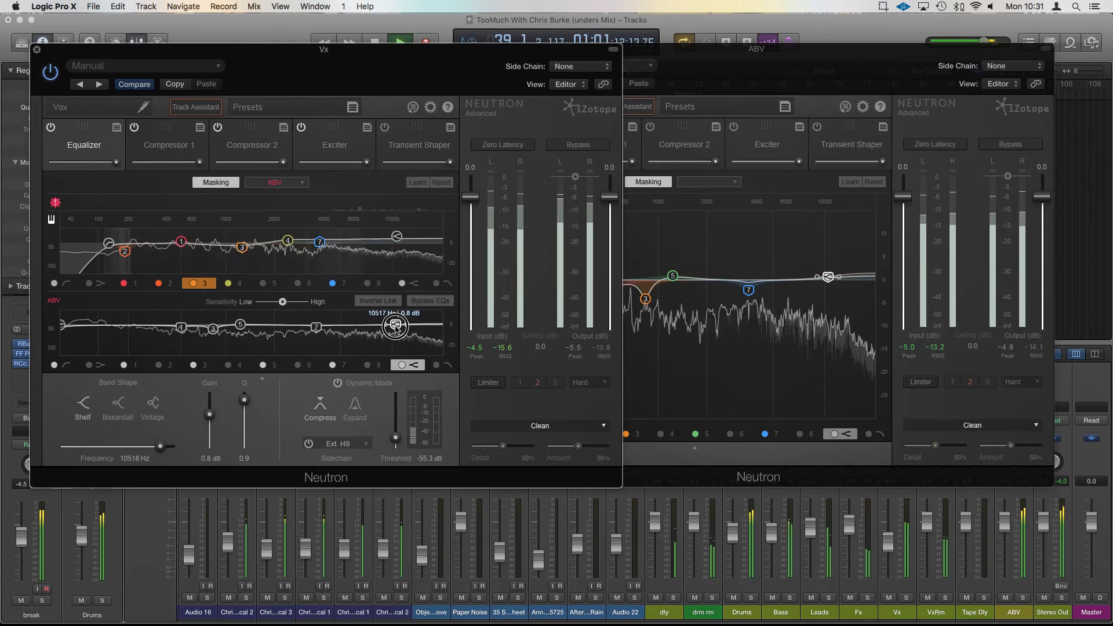
left_click_drag(211, 415, 211, 417)
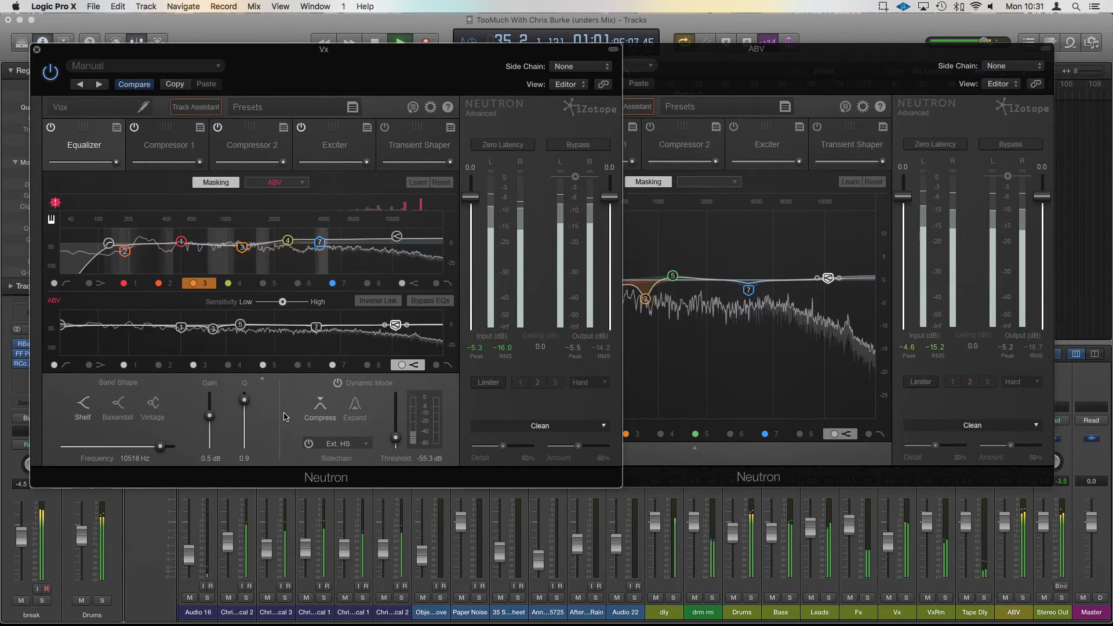